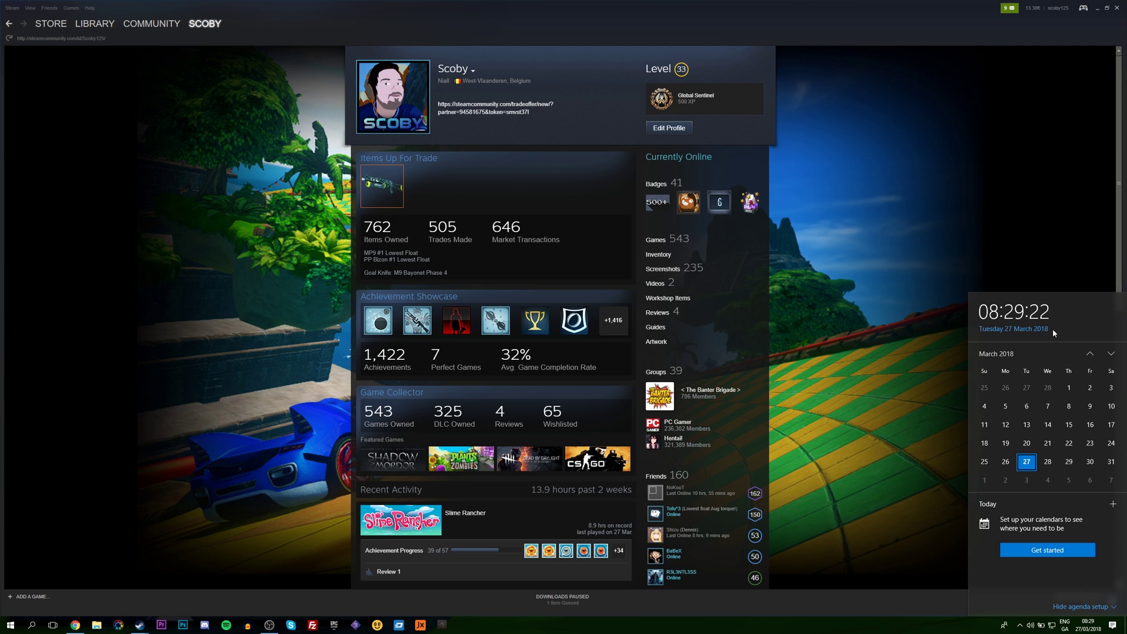
Step: Dismiss the calendar overview and go to the Steam store front page
click(850, 313)
scroll(523, 331, down, 8)
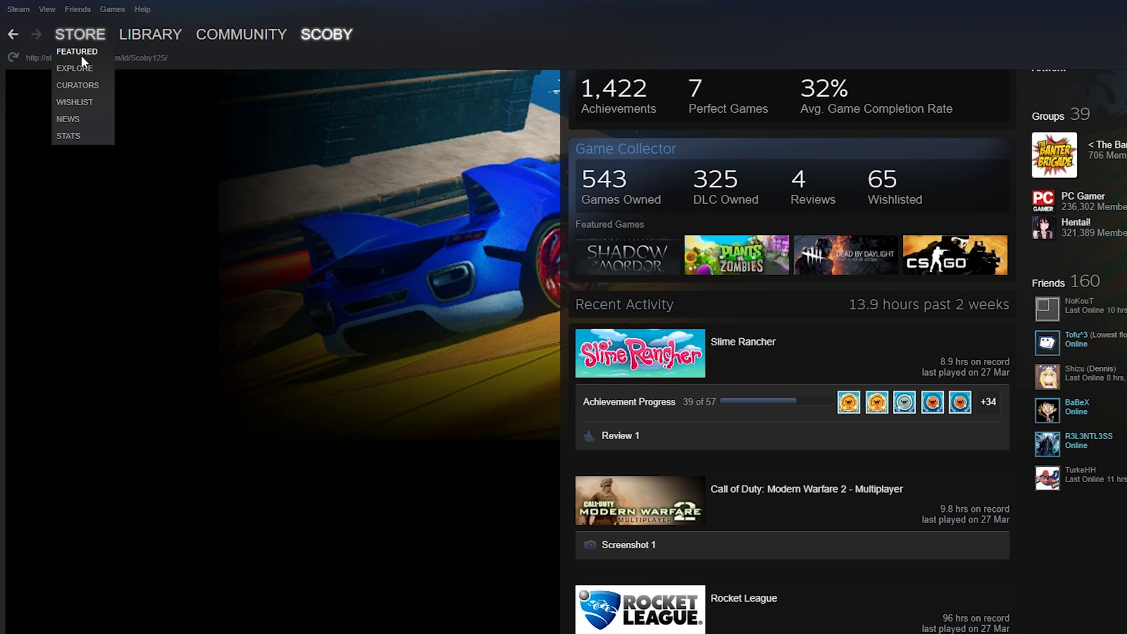
click(51, 24)
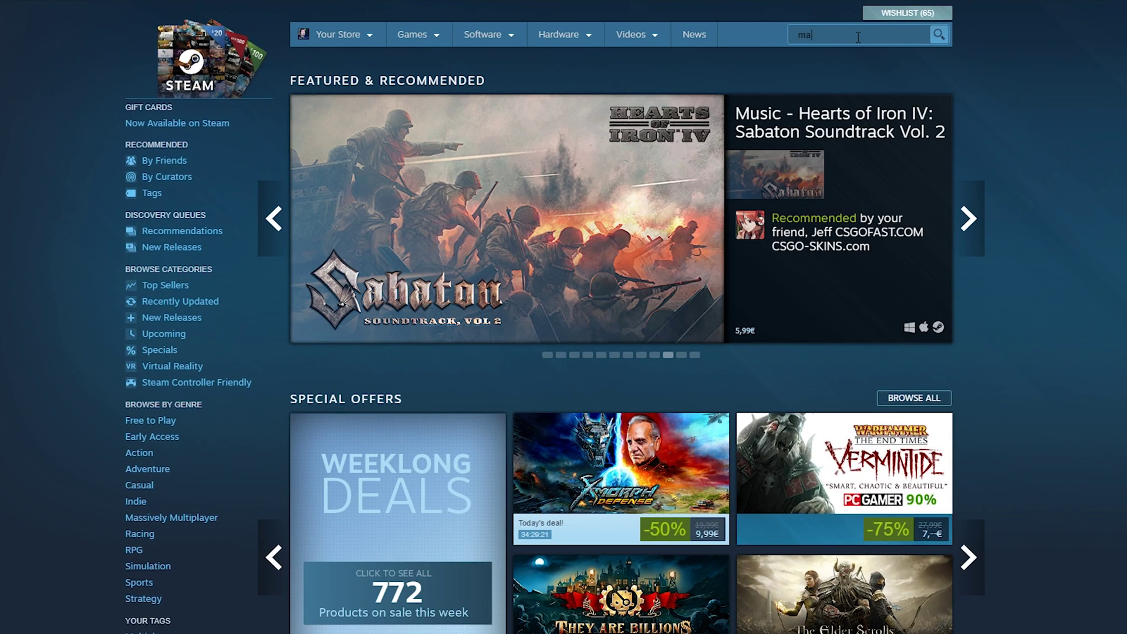
text(making of)
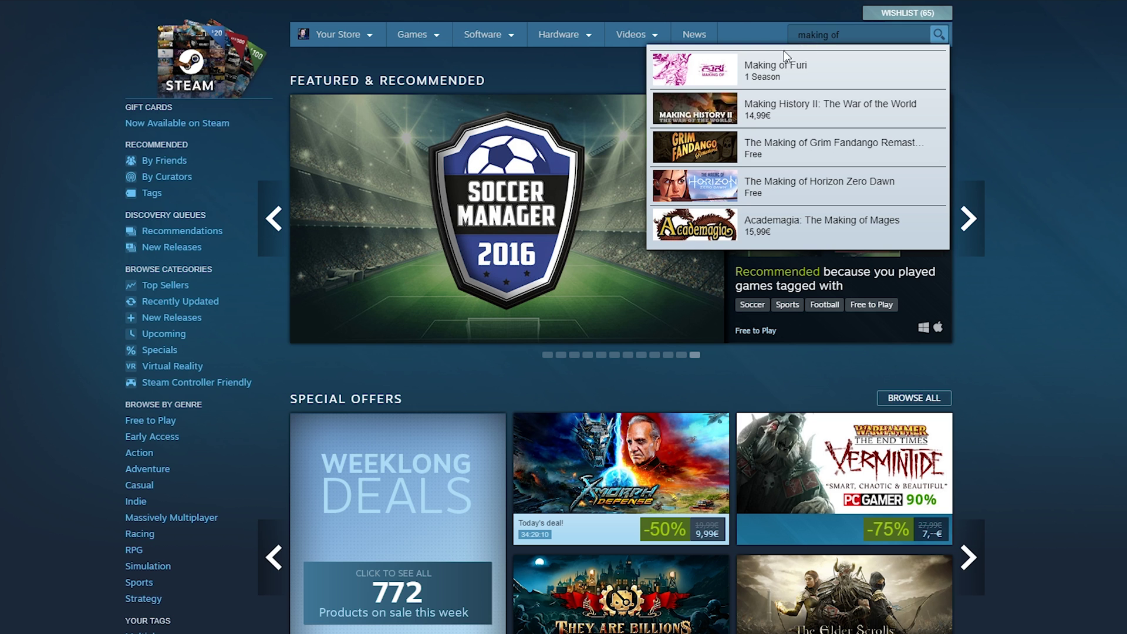
Step: Open the Making of Furi series page, then start and close Episode 1 - Conception
click(792, 70)
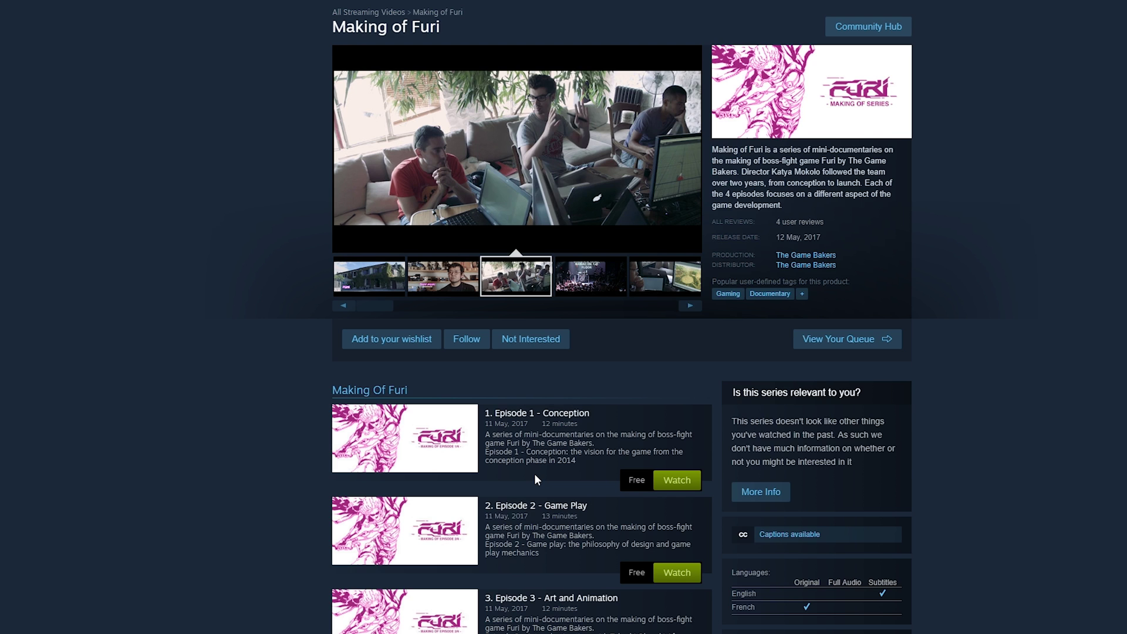
scroll(534, 472, down, 3)
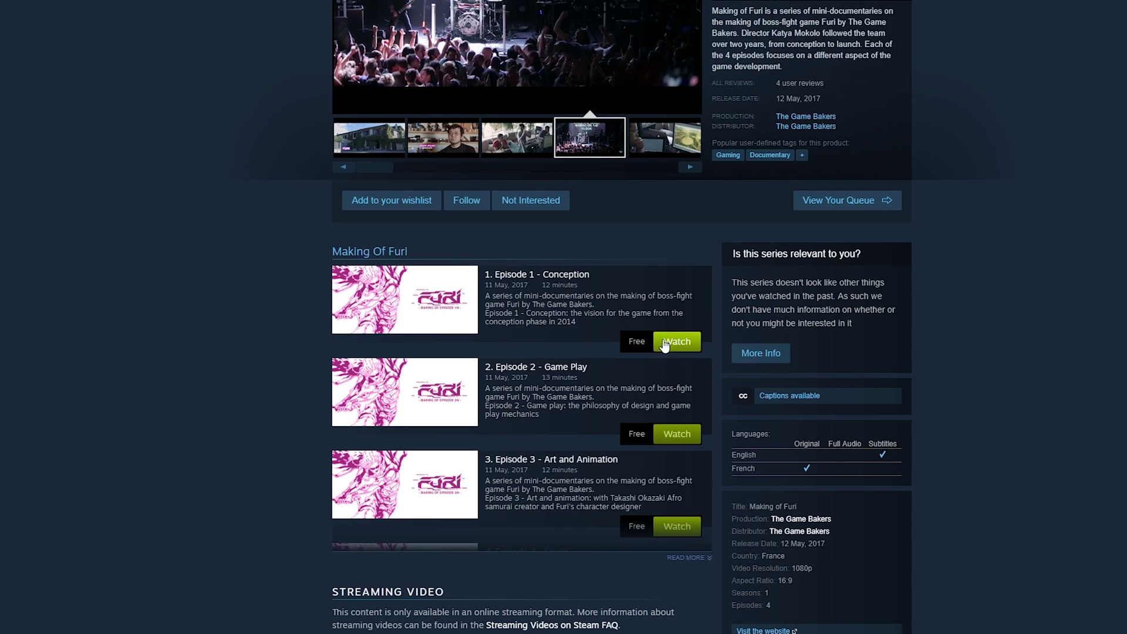
click(667, 343)
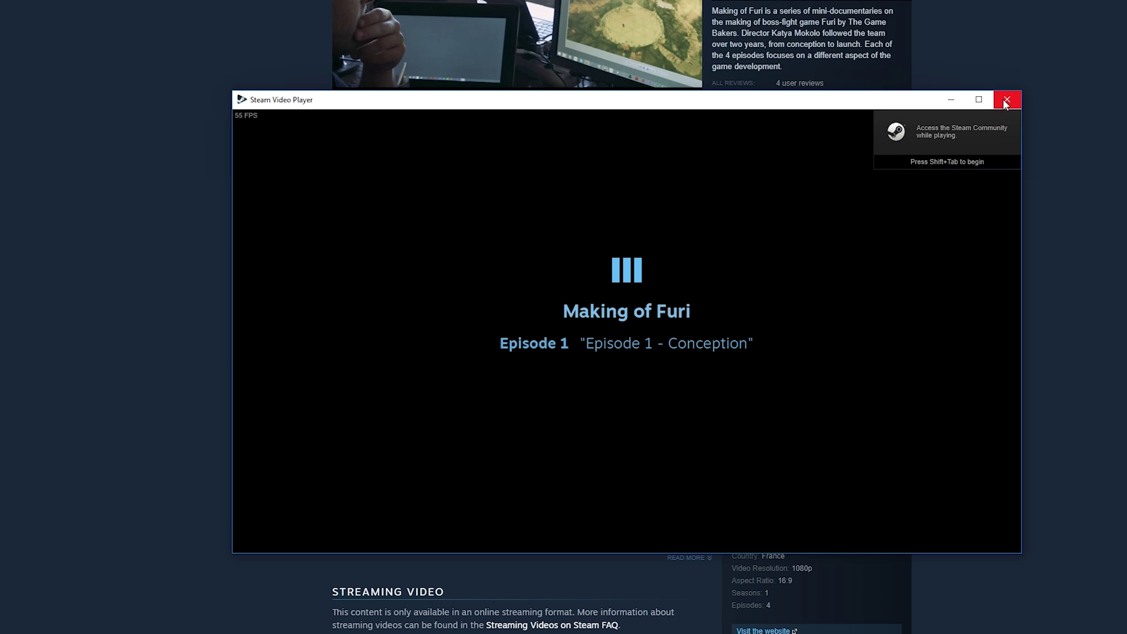
click(1006, 99)
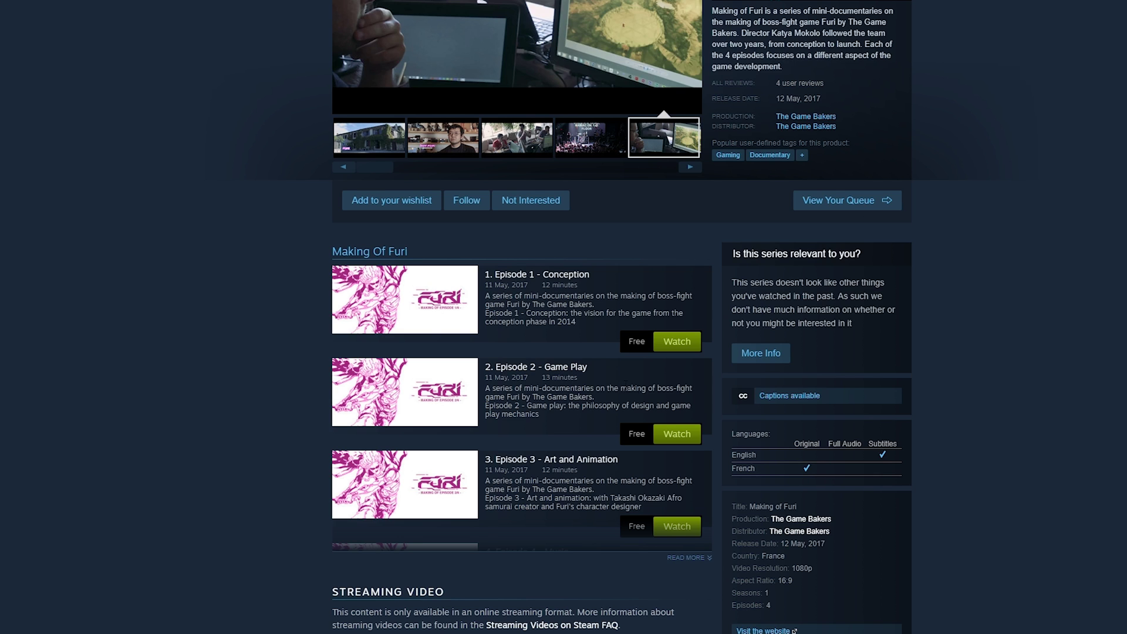
Step: Launch Episode 2 - Game Play, then close the Steam Video Player window
click(676, 341)
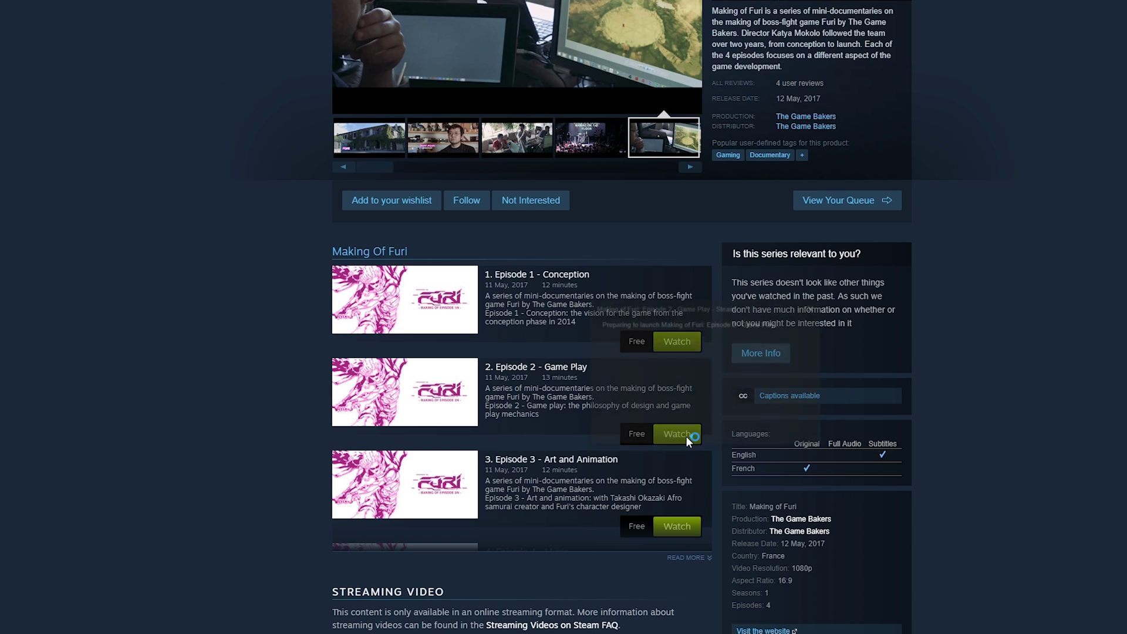
click(867, 396)
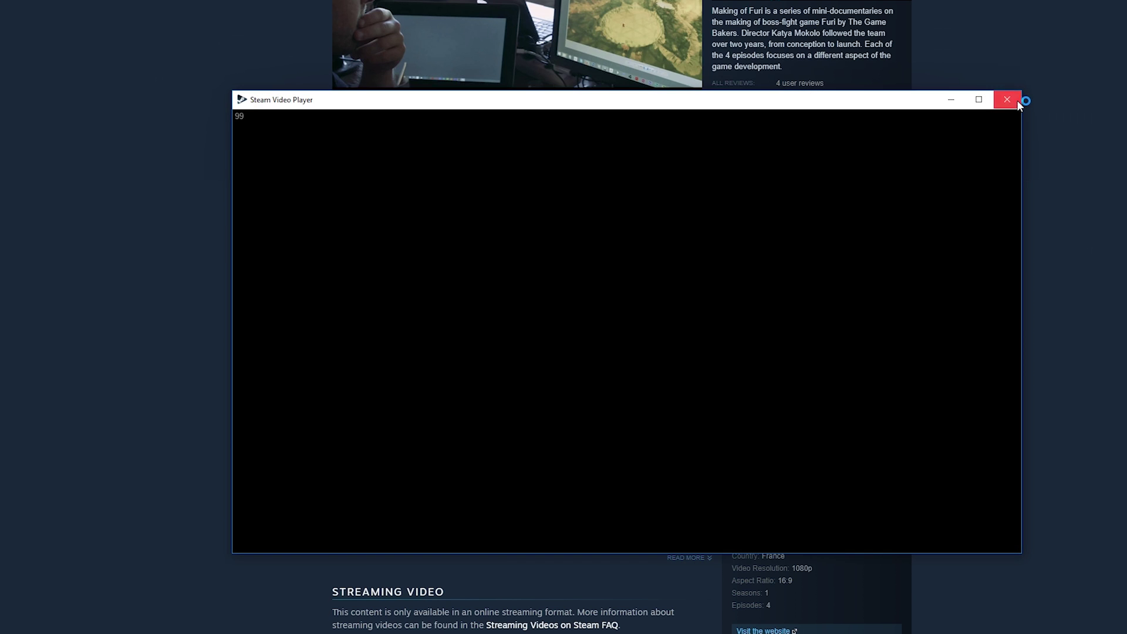
click(1008, 100)
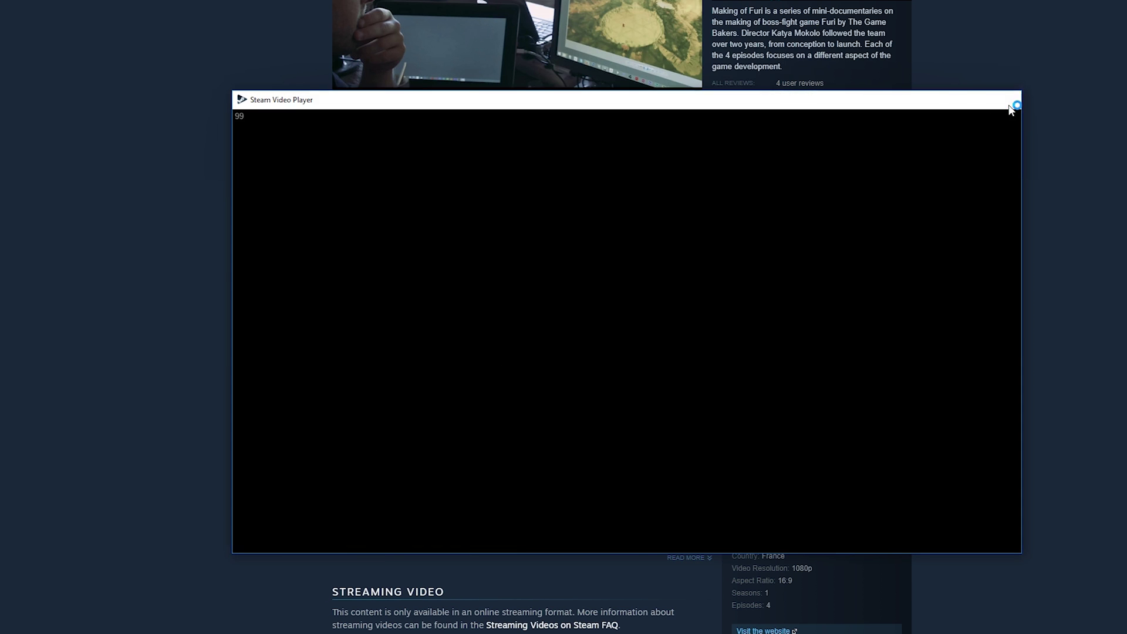
Step: Close the reopened Steam Video Player window
click(1013, 100)
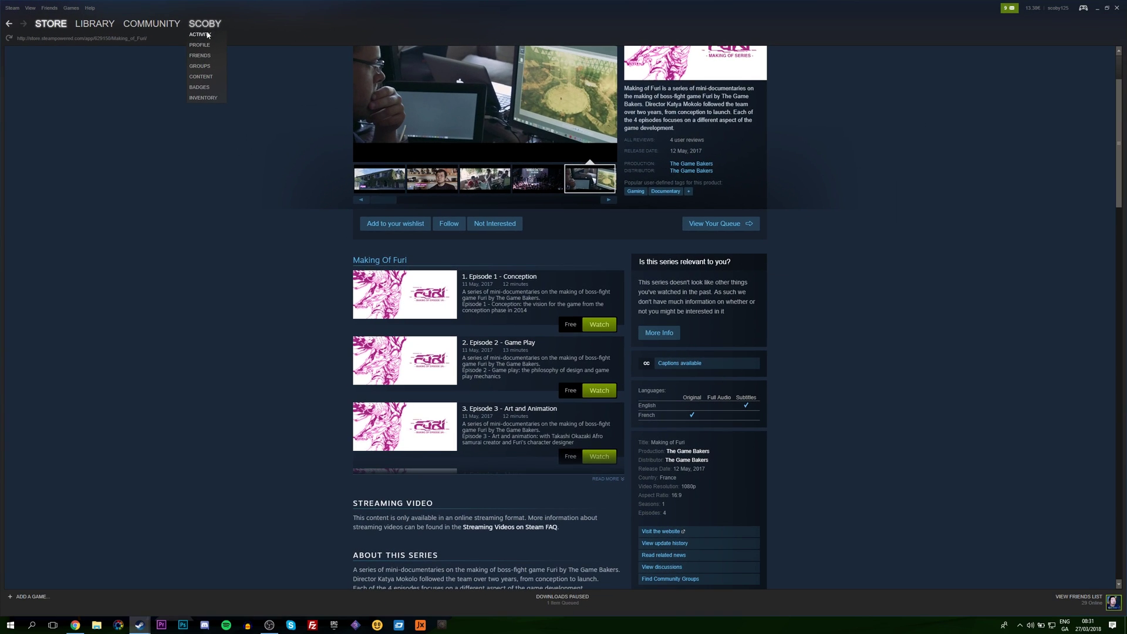